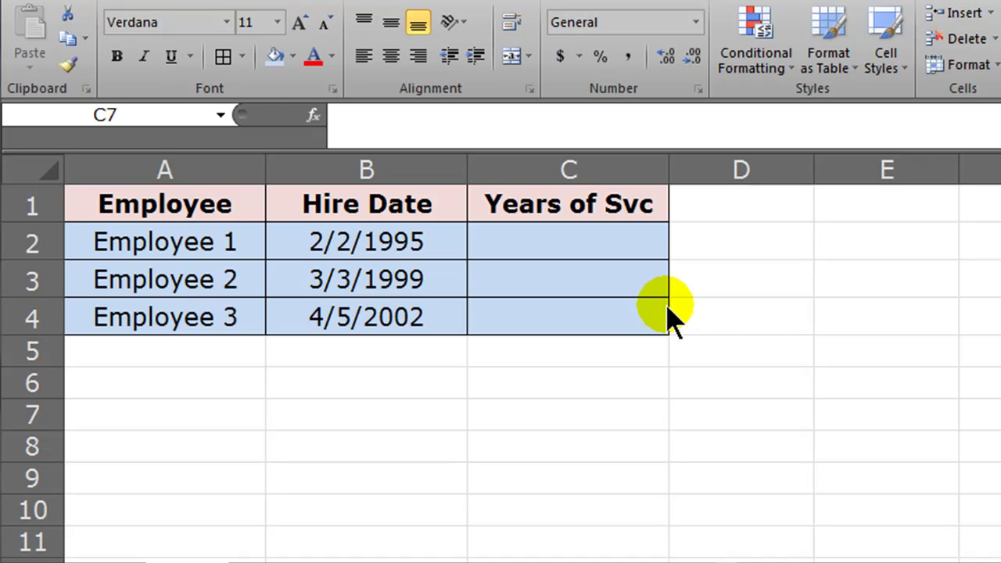
Step: Enter the date 5/21/73 in cell E1, the formula =today() in E2 and the date 1/1/1900 in E3
click(865, 203)
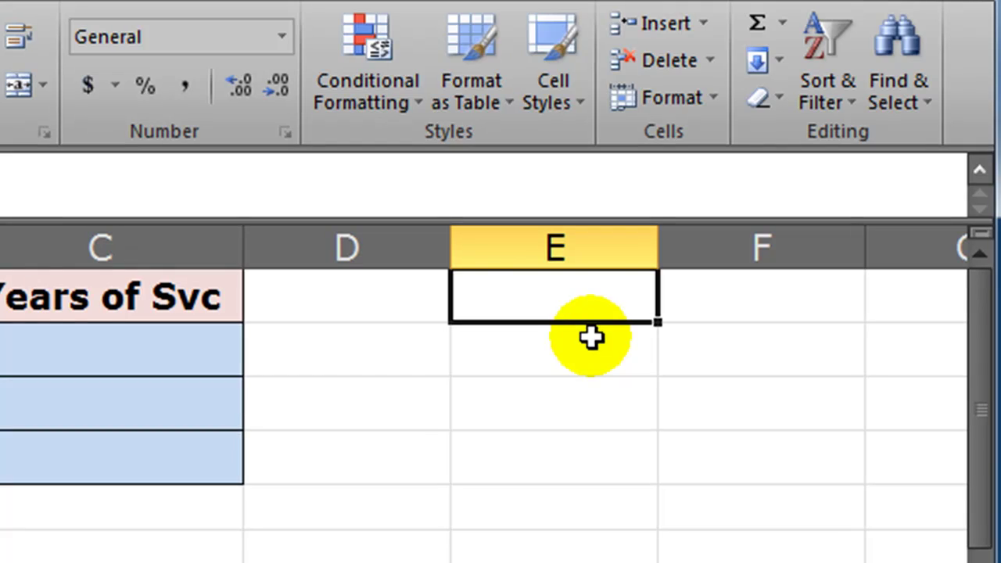
text(5/21/73)
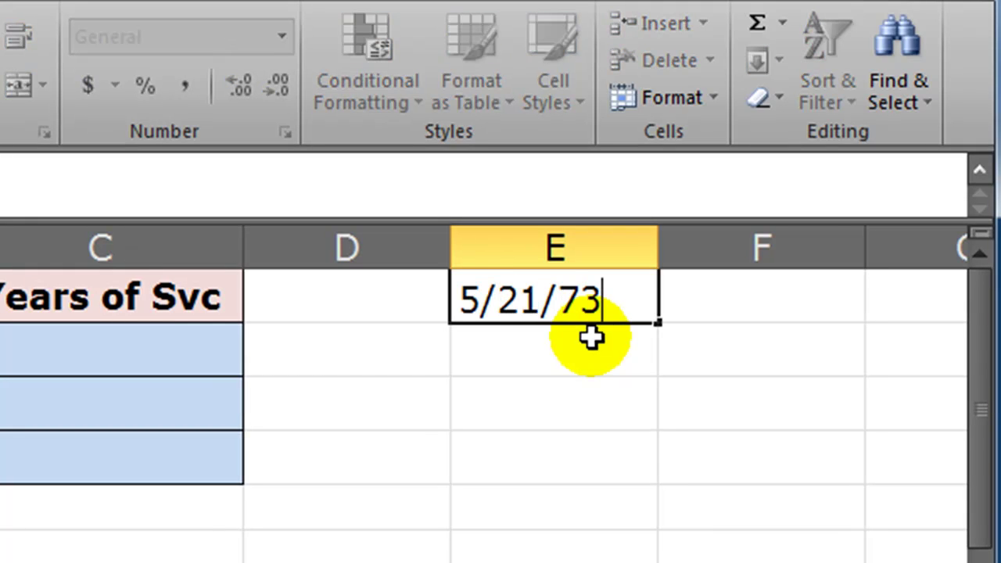
key(Return)
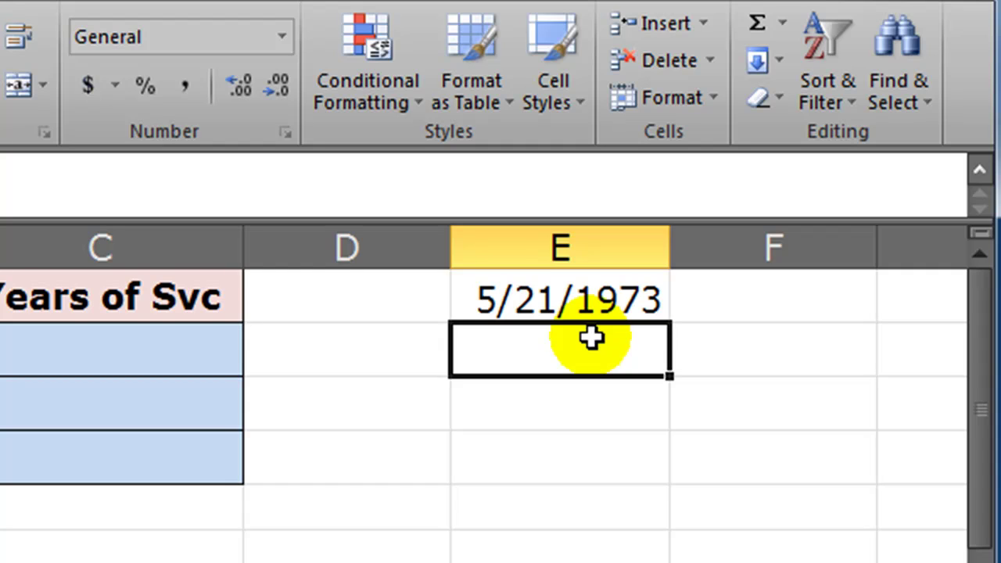
text(=today())
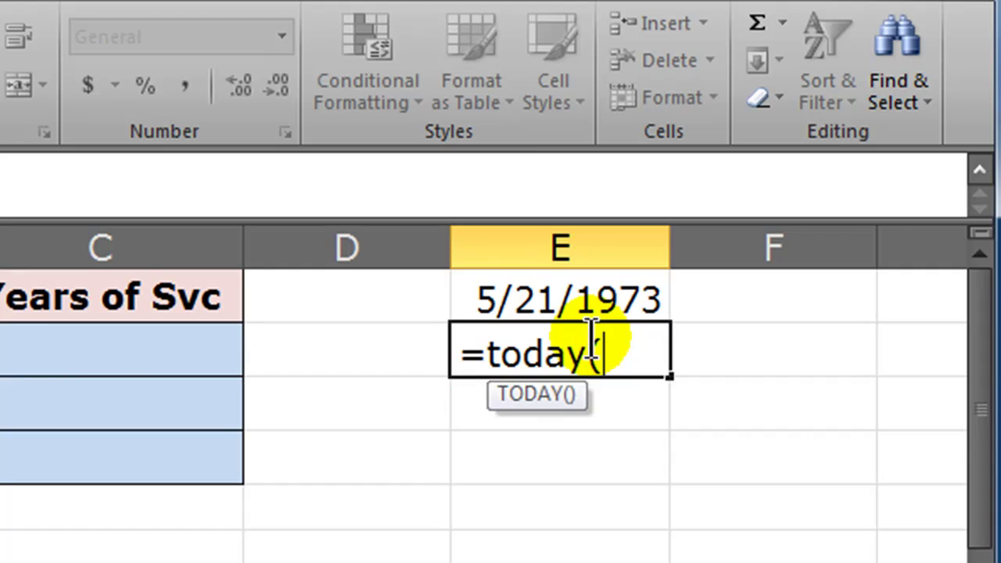
key(Return)
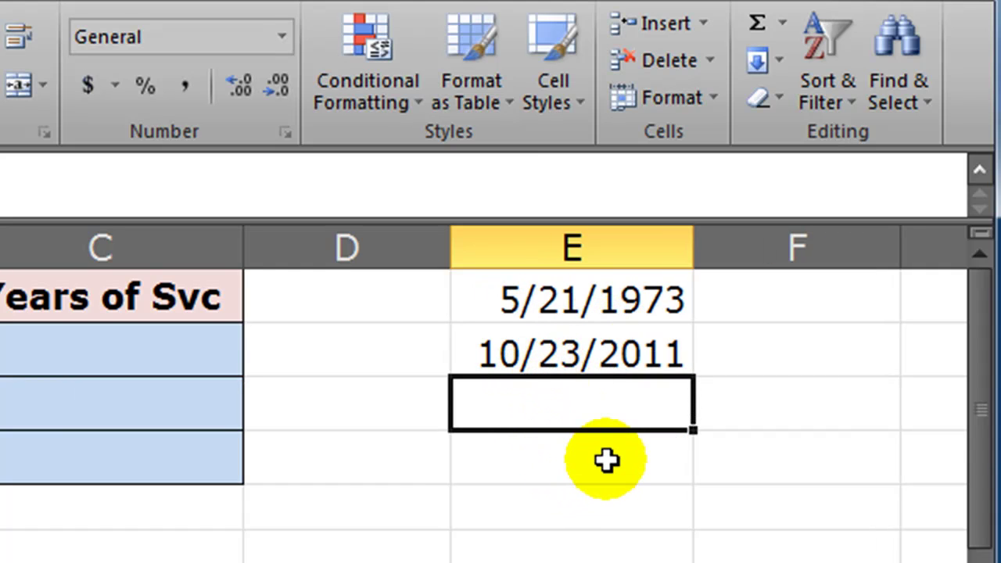
text(1/1)
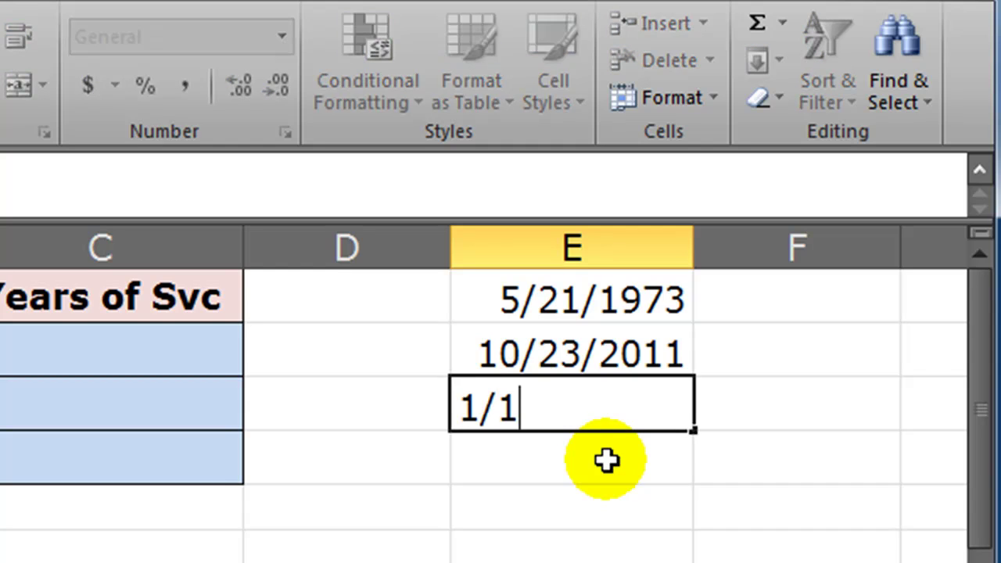
text(/1900)
key(Return)
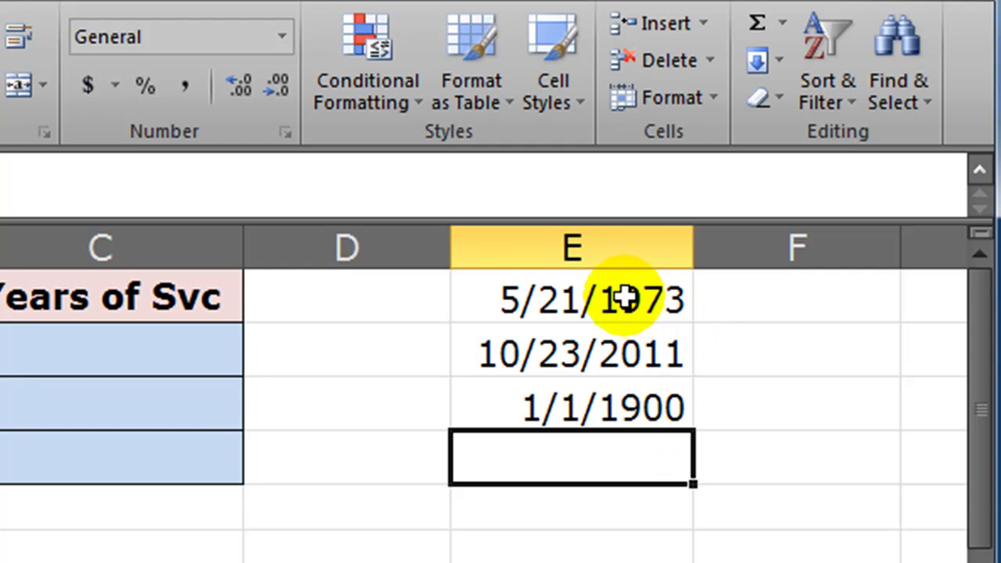
Step: Copy the dates from E1:E3 into column F, fitting its width, and format the copies in comma style
drag(627, 290, 774, 380)
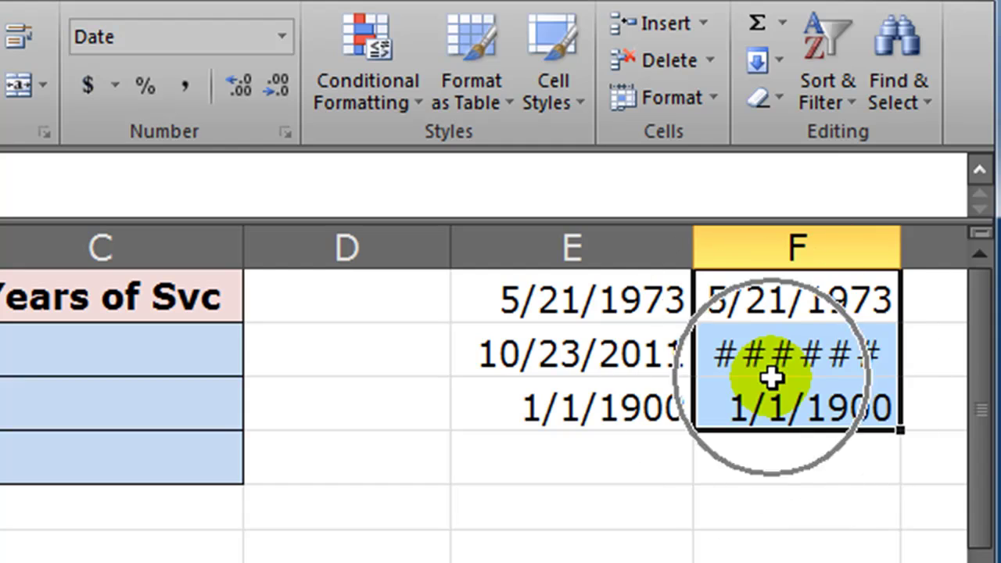
double_click(892, 253)
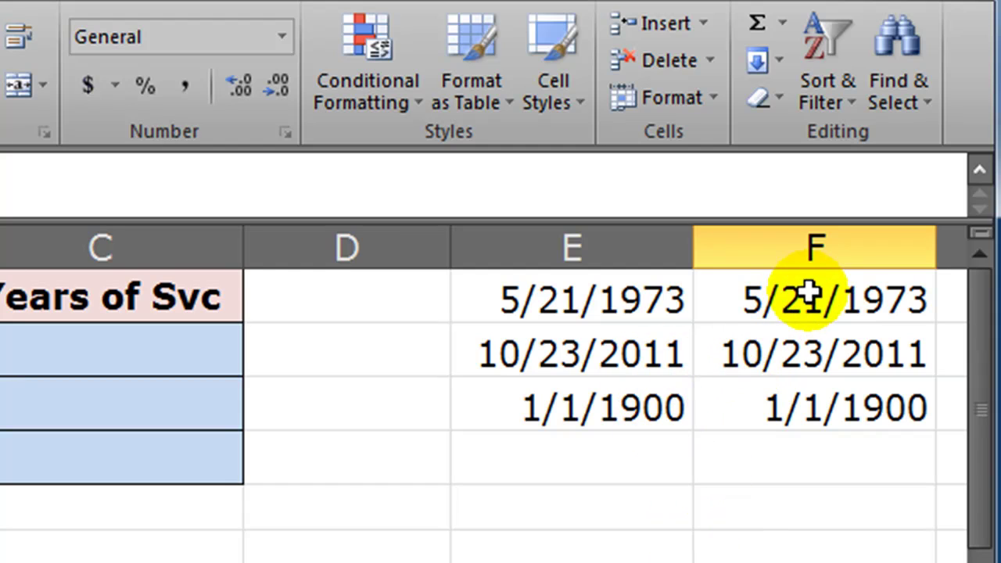
drag(813, 286, 818, 401)
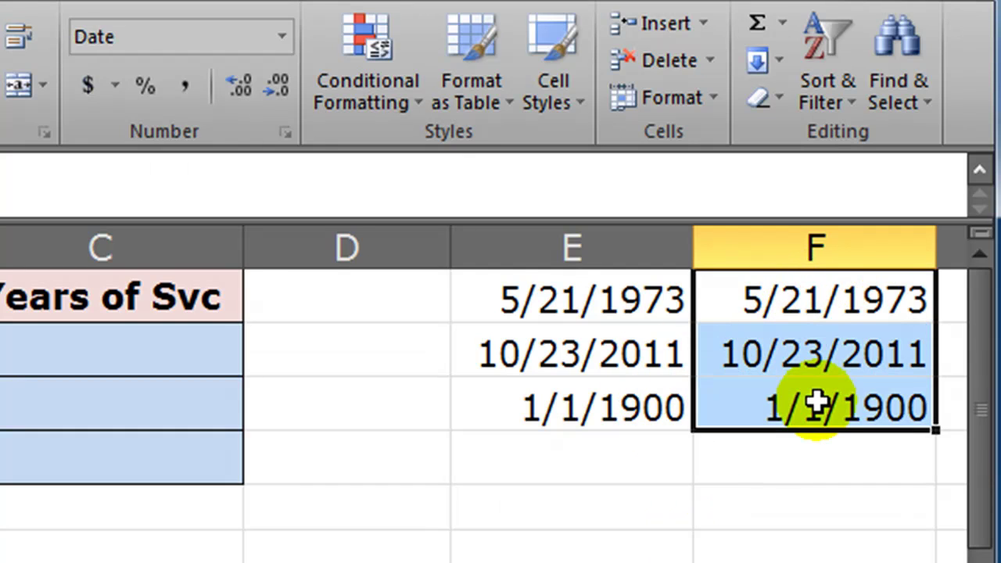
click(187, 86)
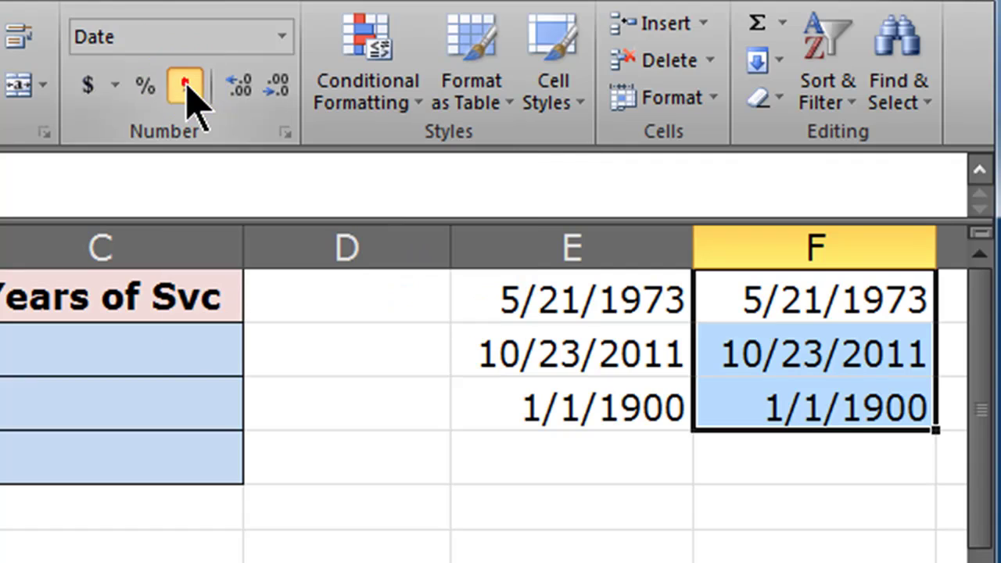
click(781, 540)
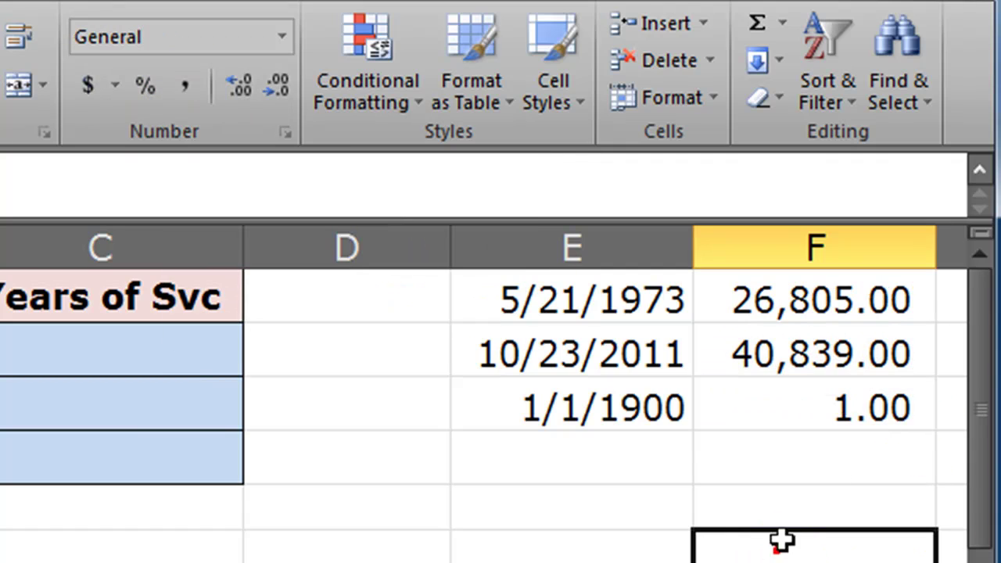
Step: Compare each date in E1:E3 with its serial number in the same row of column F
click(518, 314)
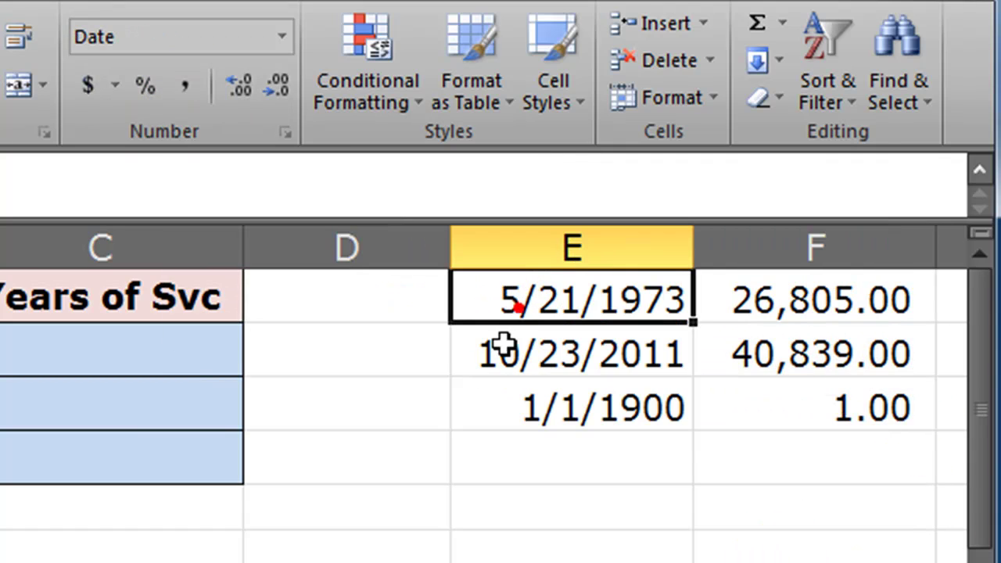
click(722, 315)
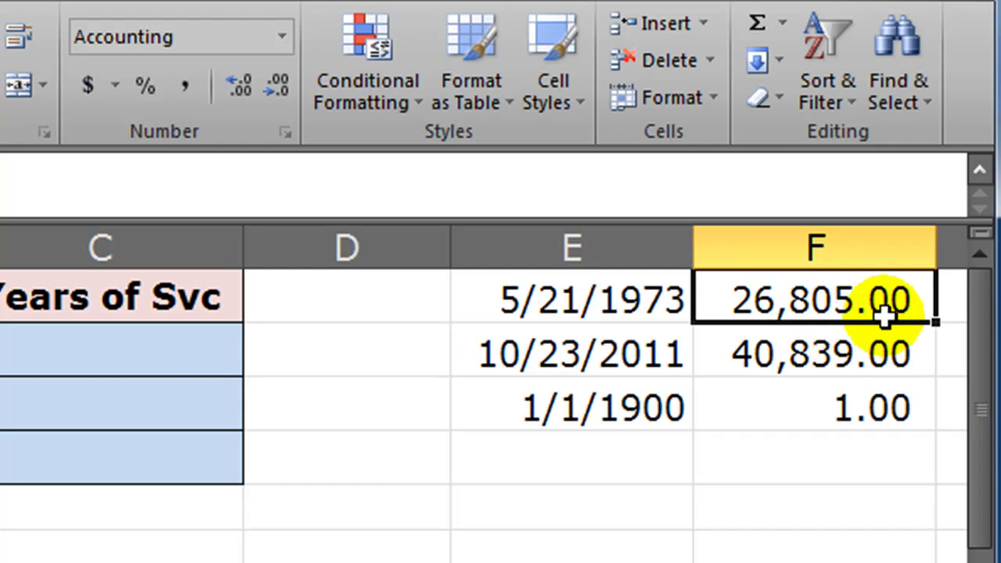
click(586, 351)
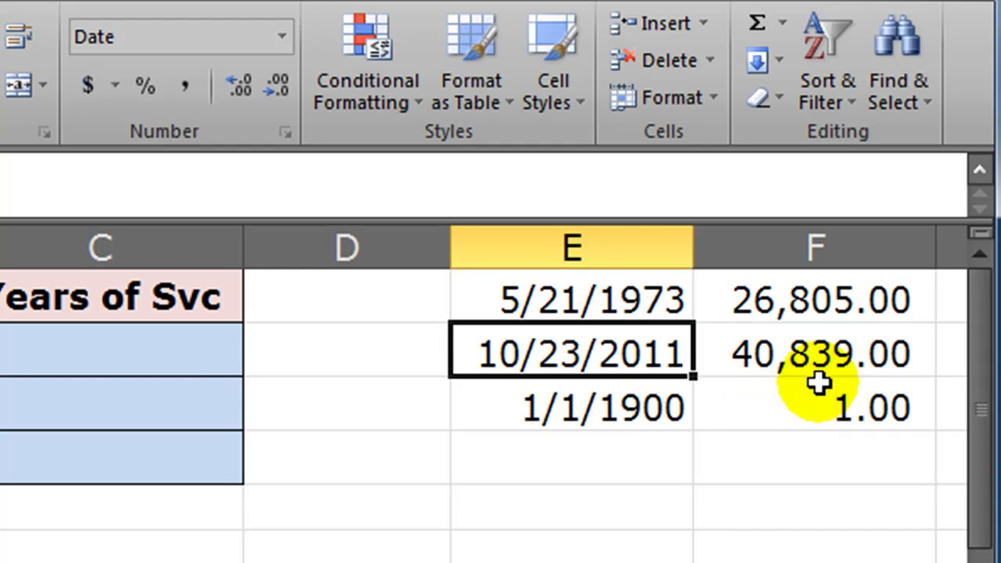
click(642, 398)
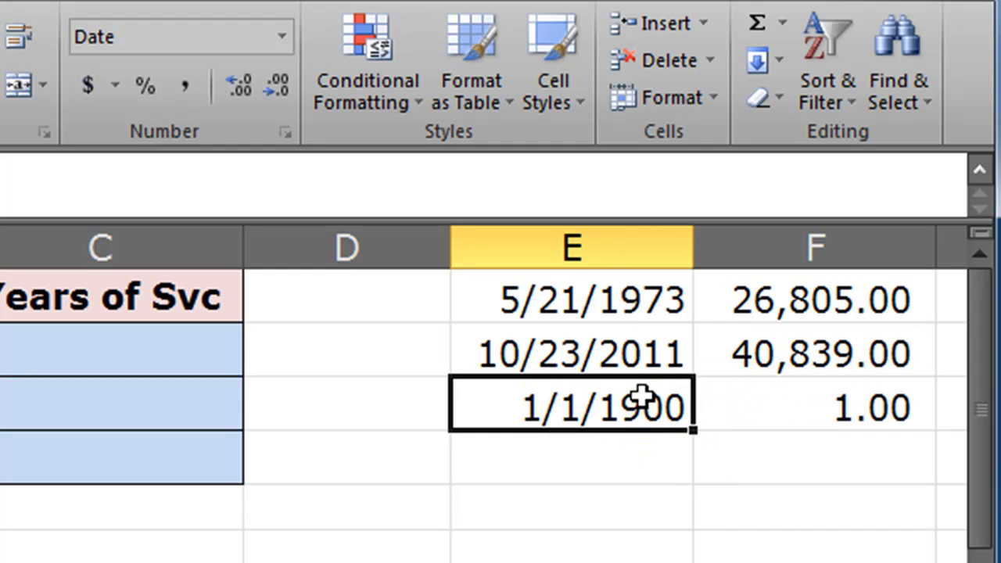
click(860, 409)
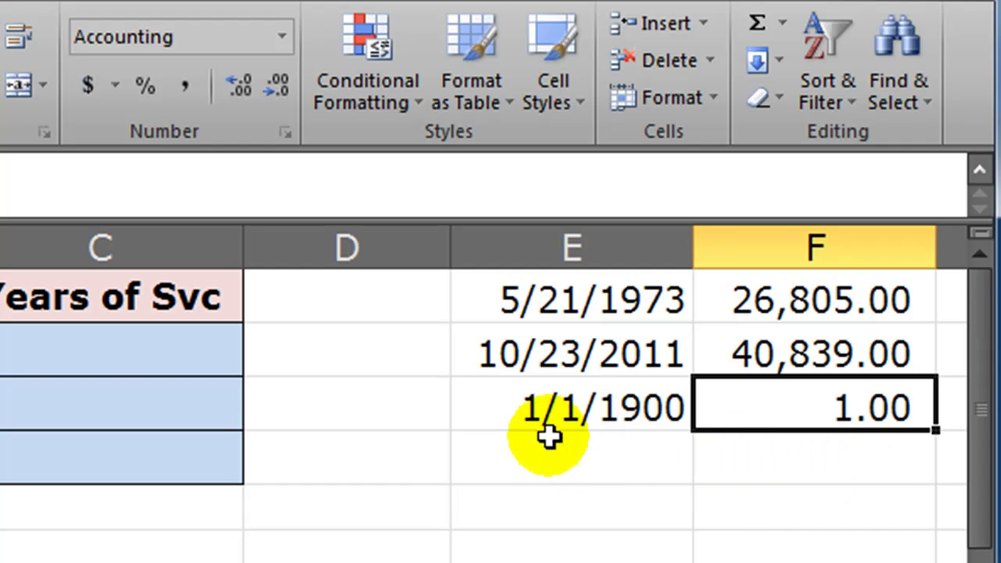
click(619, 467)
click(620, 468)
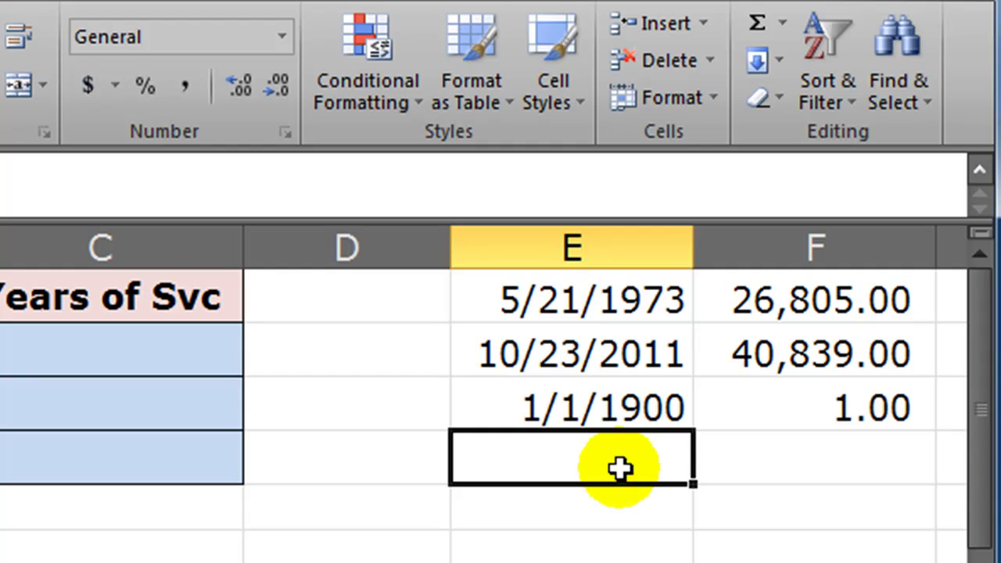
text(1/2/19)
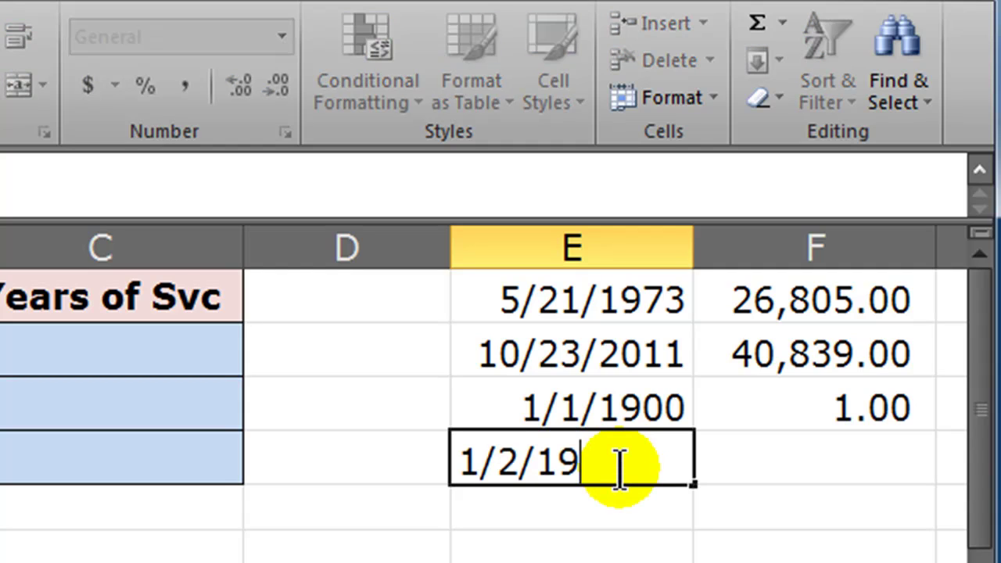
key(Return)
Step: Enter the date 1/2/1900 in cell E4
click(619, 467)
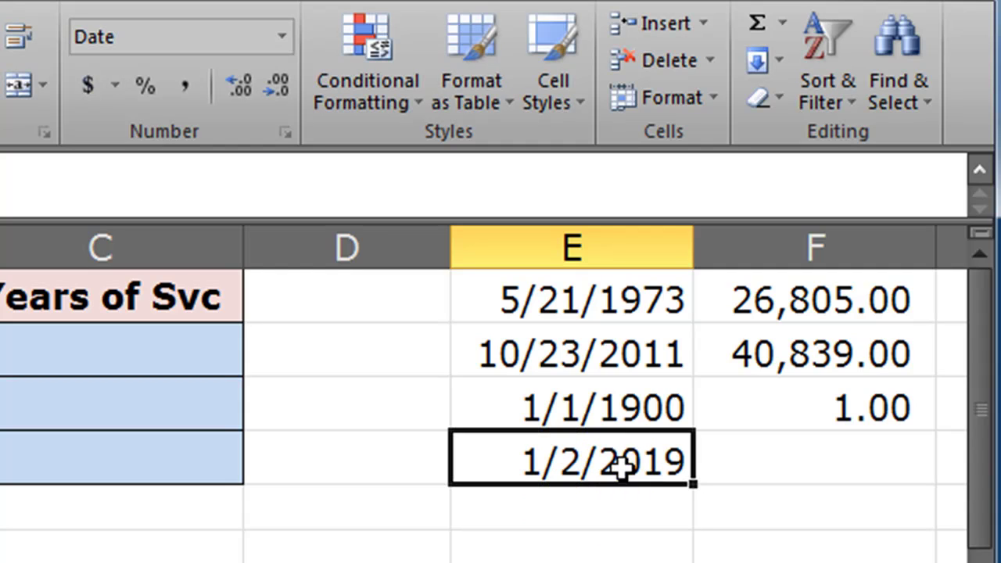
text(1/1)
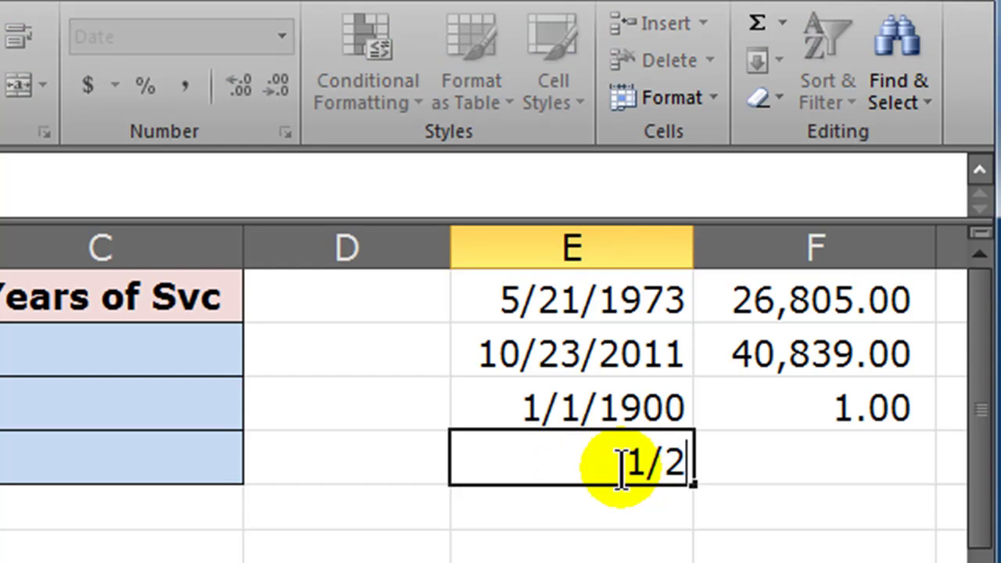
text(/189)
key(BackSpace)
key(BackSpace)
text(9)
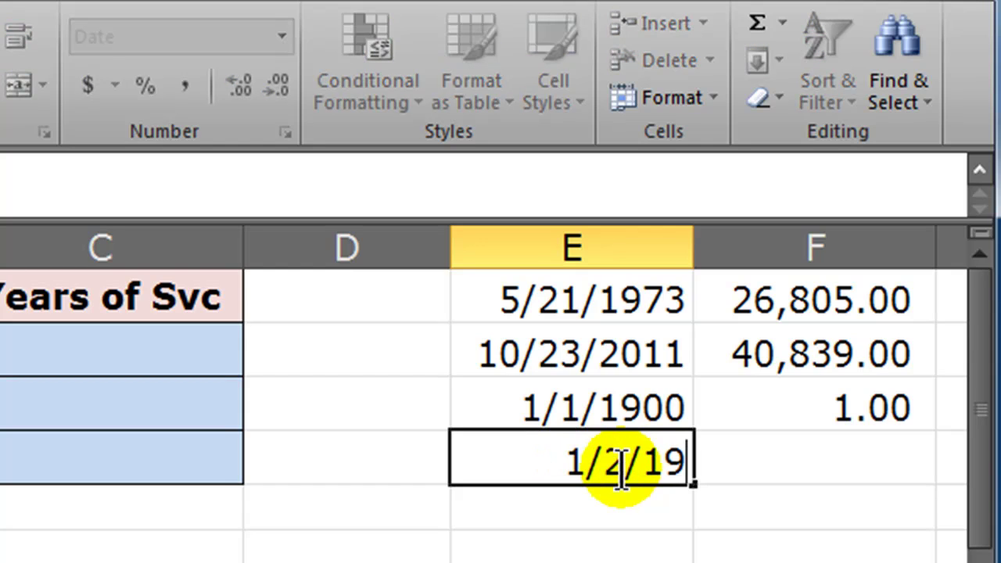
text(00)
key(Return)
Step: Copy the date from E4 to F4 and format the copy in comma style
click(621, 469)
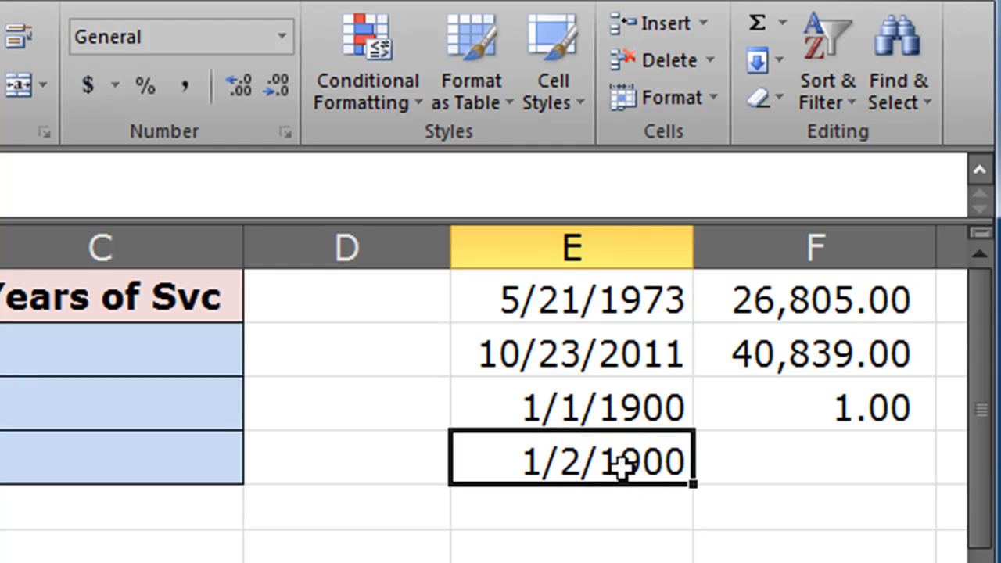
drag(625, 486, 798, 492)
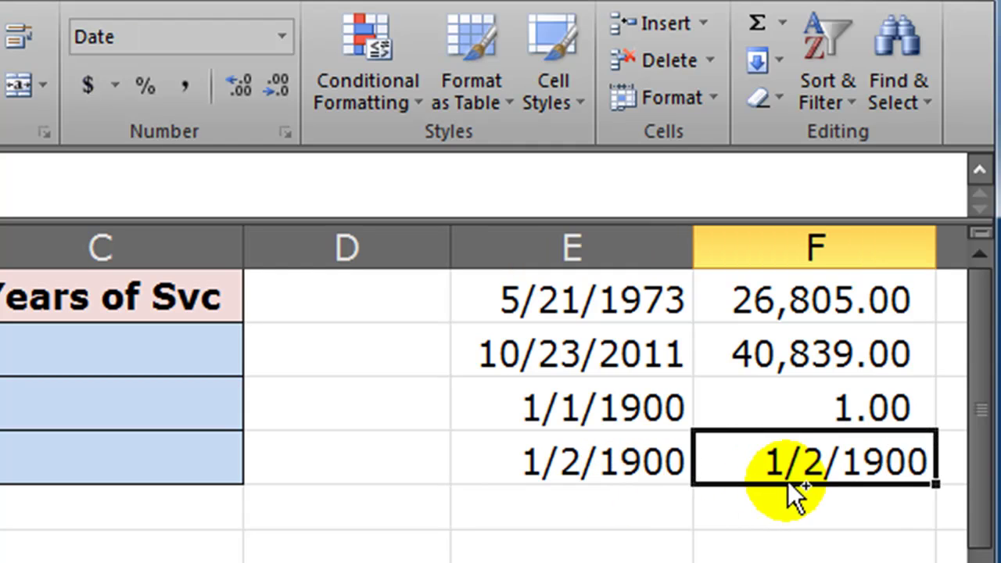
click(823, 469)
click(183, 86)
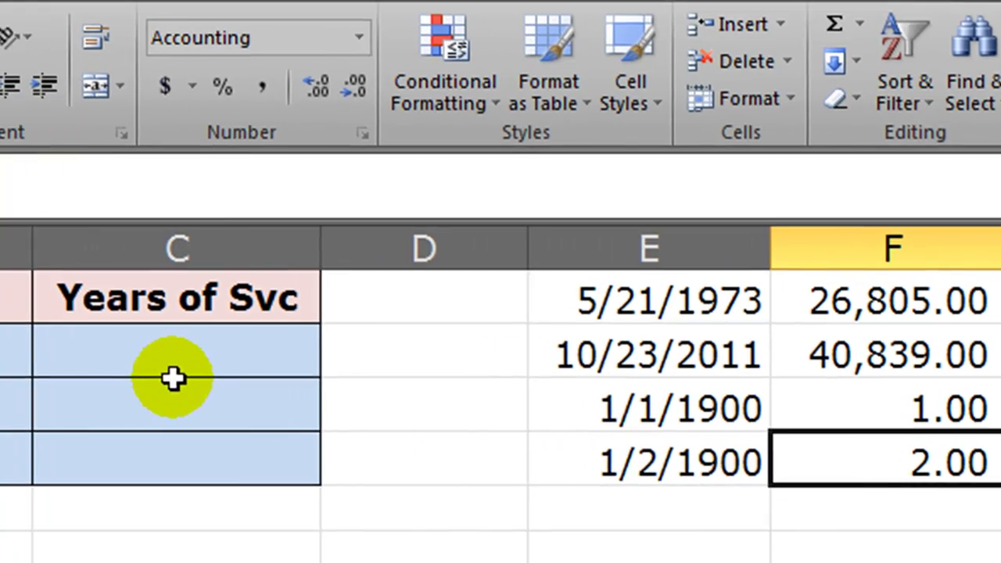
Step: Enter the formula =today()-B2 in cell C2 to calculate Employee 1's time since the hire date
click(117, 352)
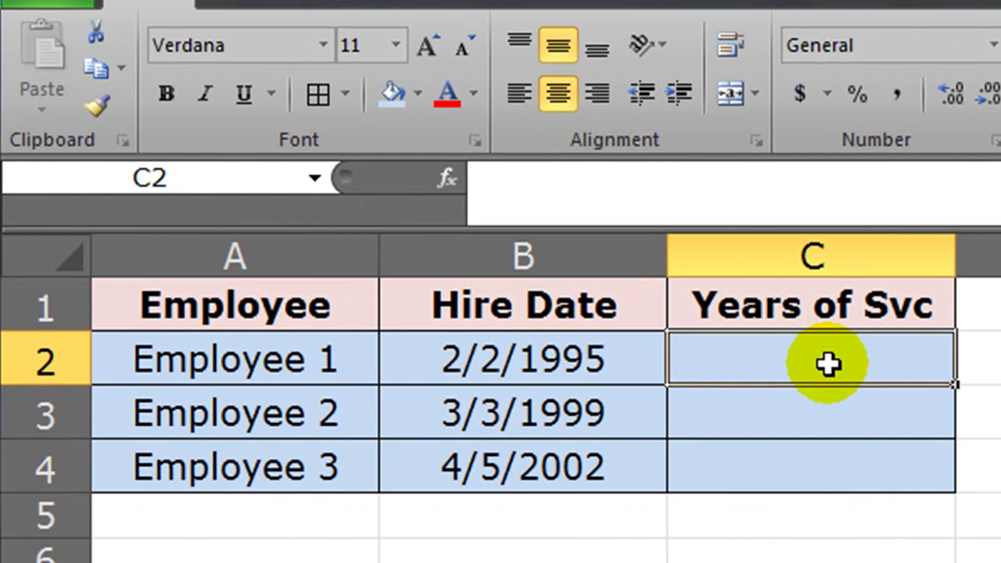
text(=)
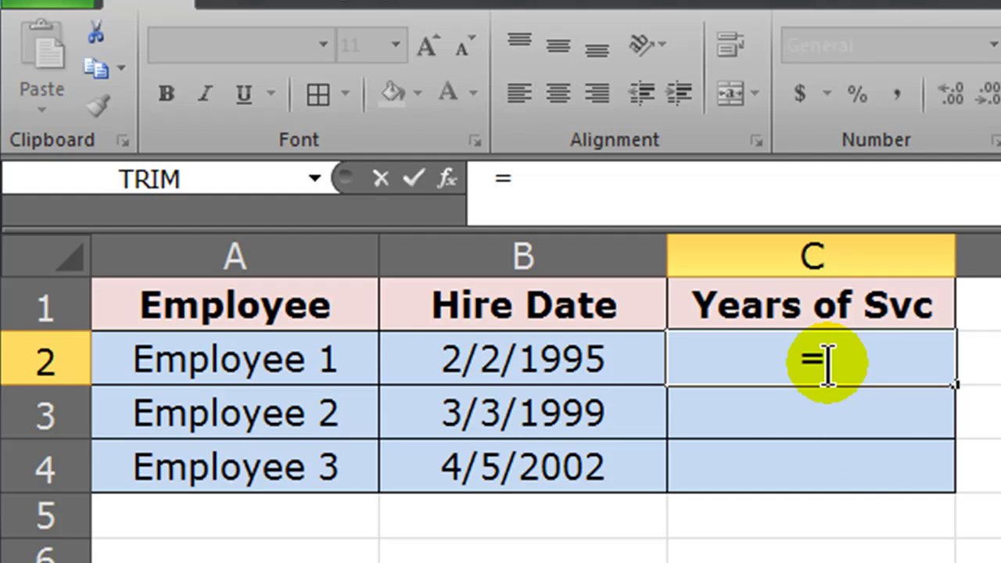
text(today())
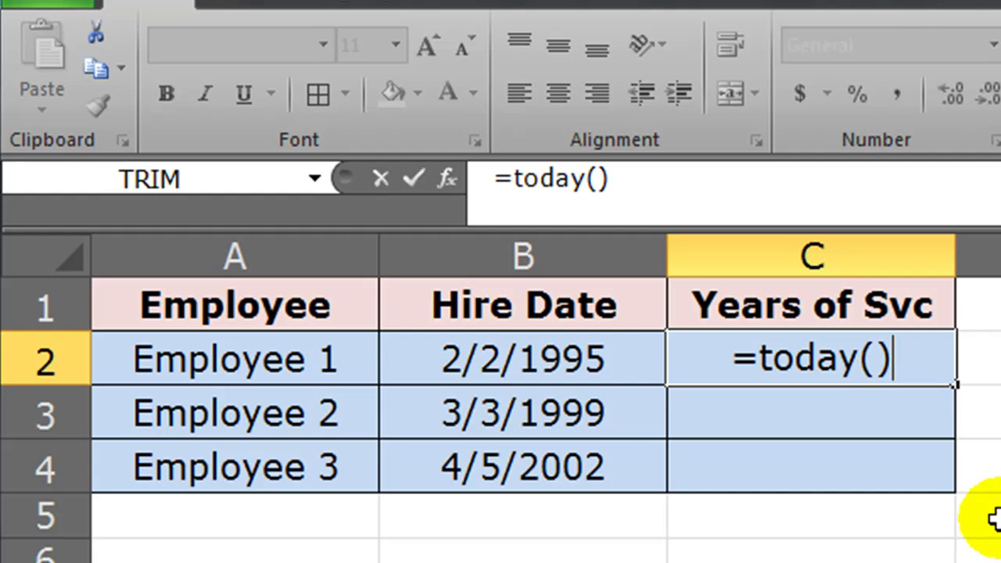
text(-)
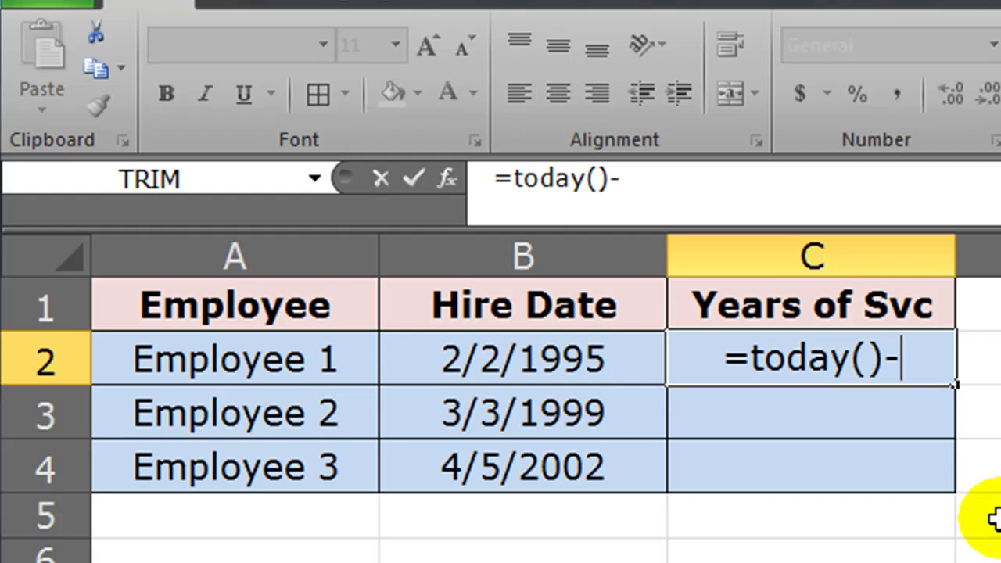
click(549, 367)
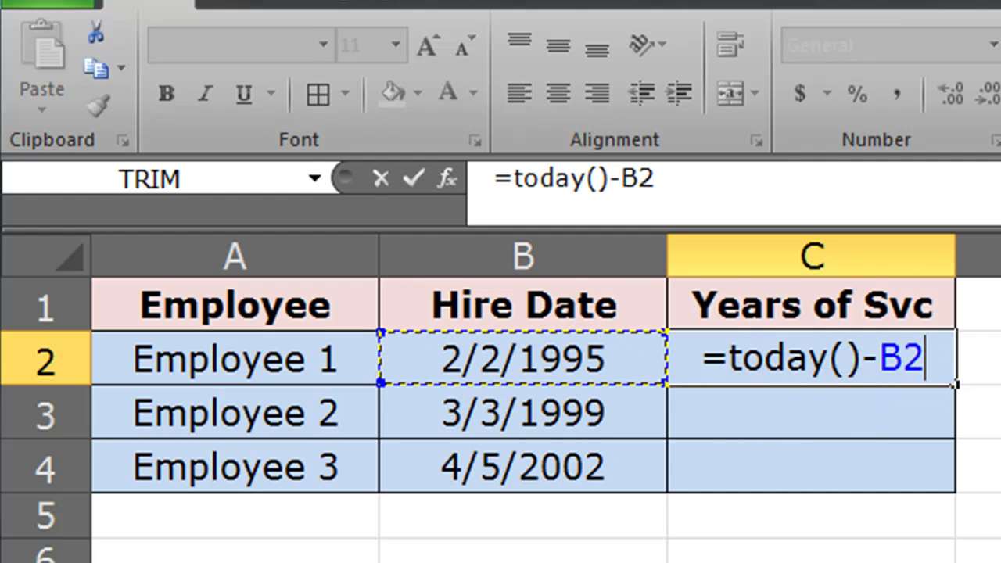
key(Return)
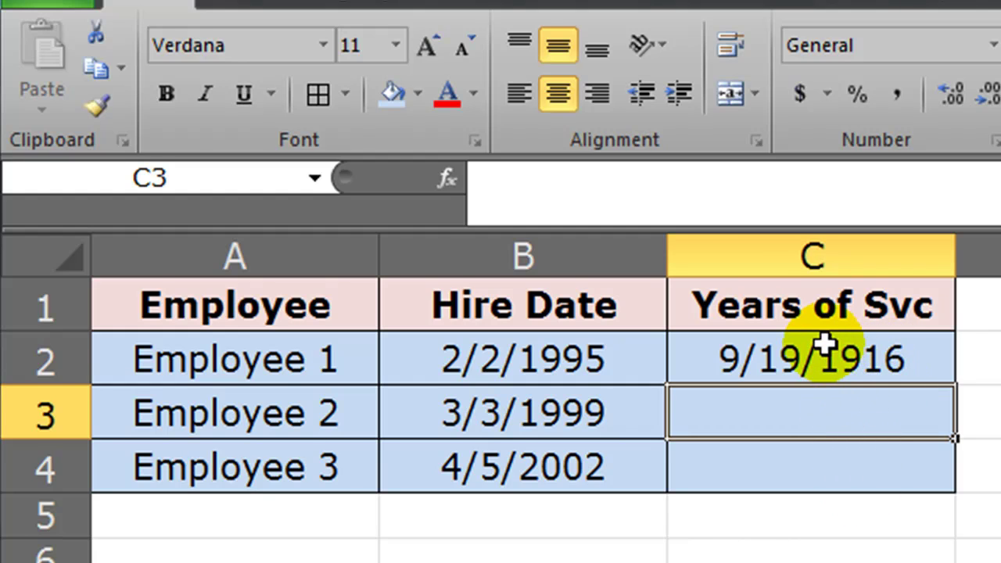
Step: Format the result in C2 in comma style and fill its formula down through C4
click(821, 350)
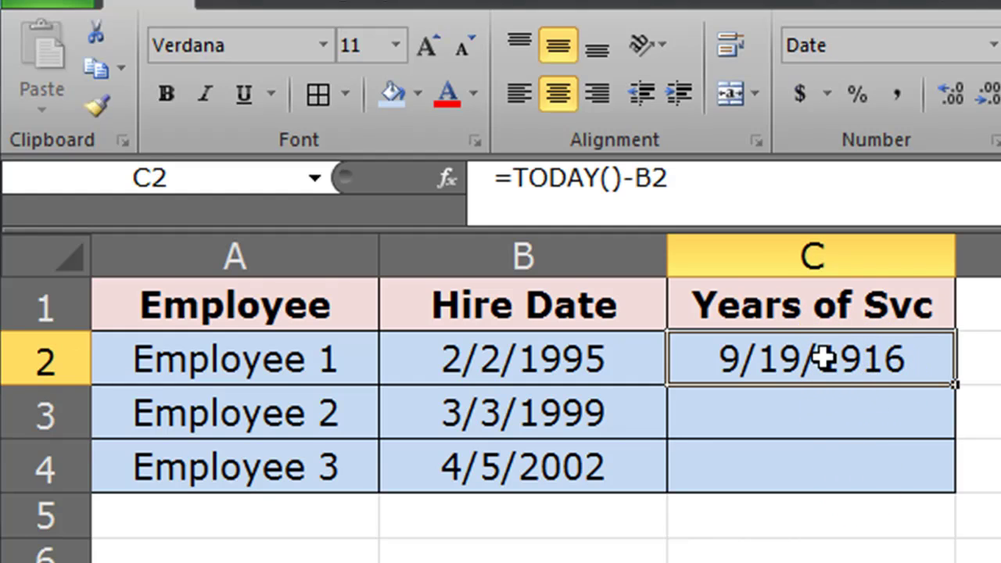
click(898, 95)
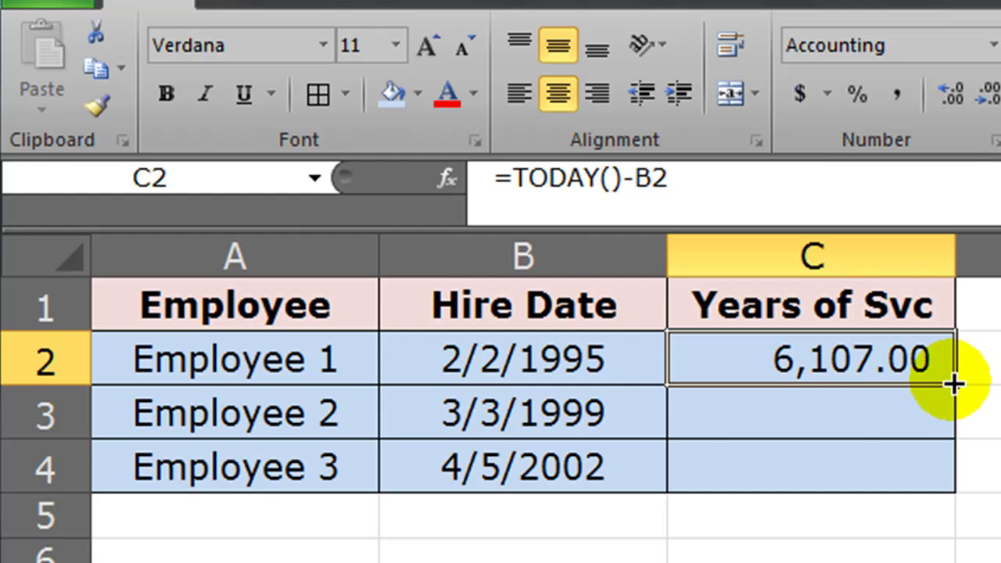
drag(954, 384, 957, 473)
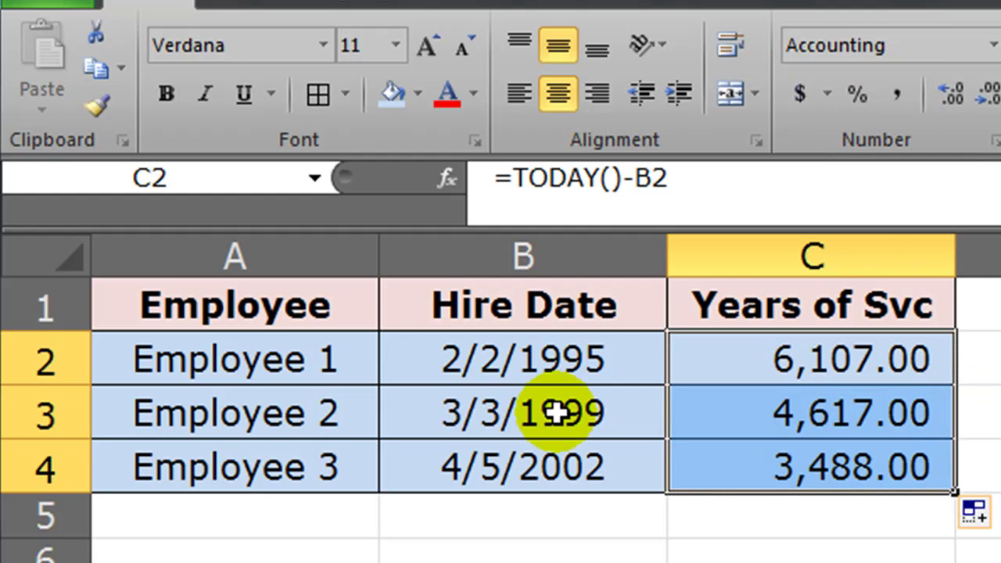
click(833, 365)
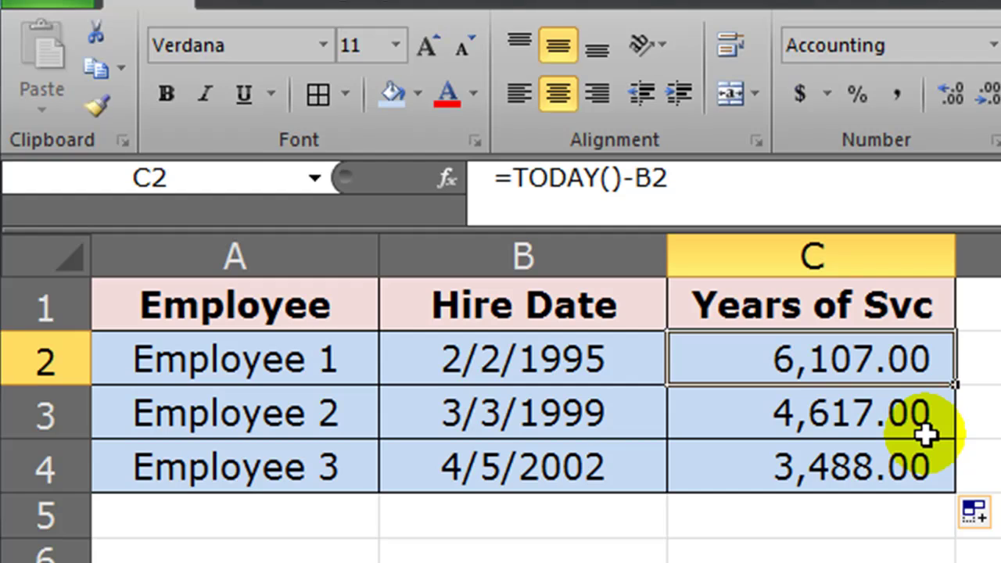
Step: Enclose the subtraction TODAY()-B2 in the C2 formula in parentheses
click(913, 471)
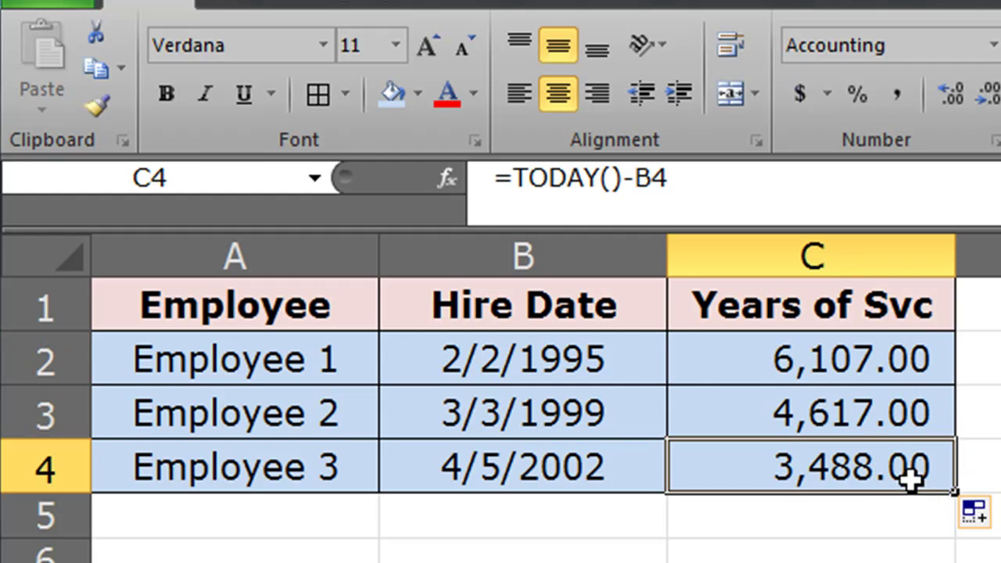
double_click(856, 358)
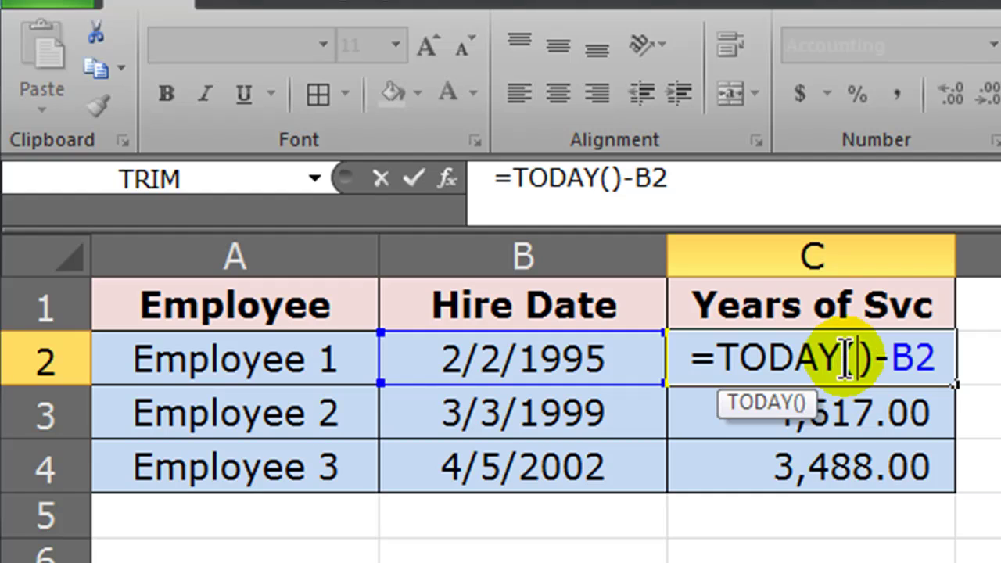
click(671, 179)
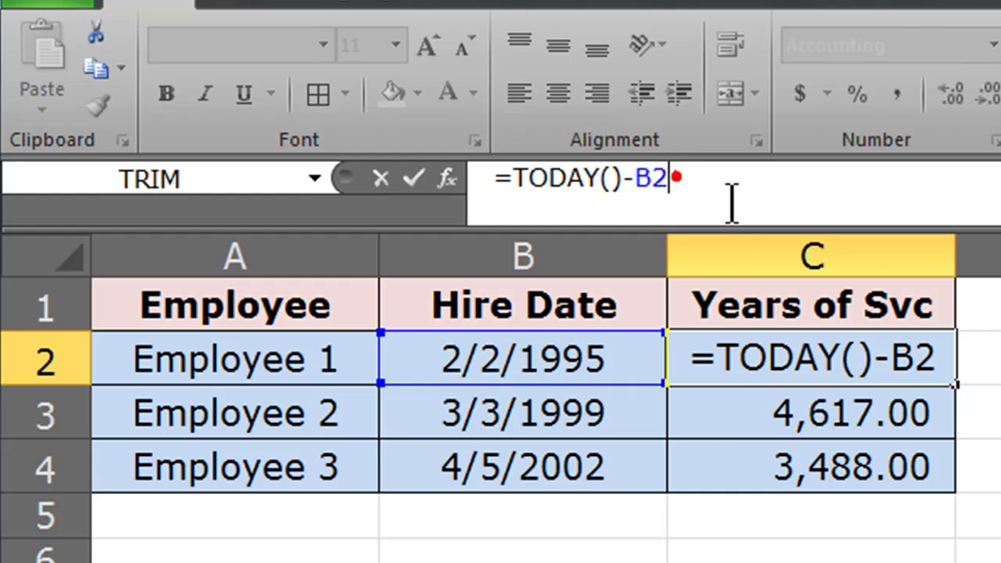
click(512, 178)
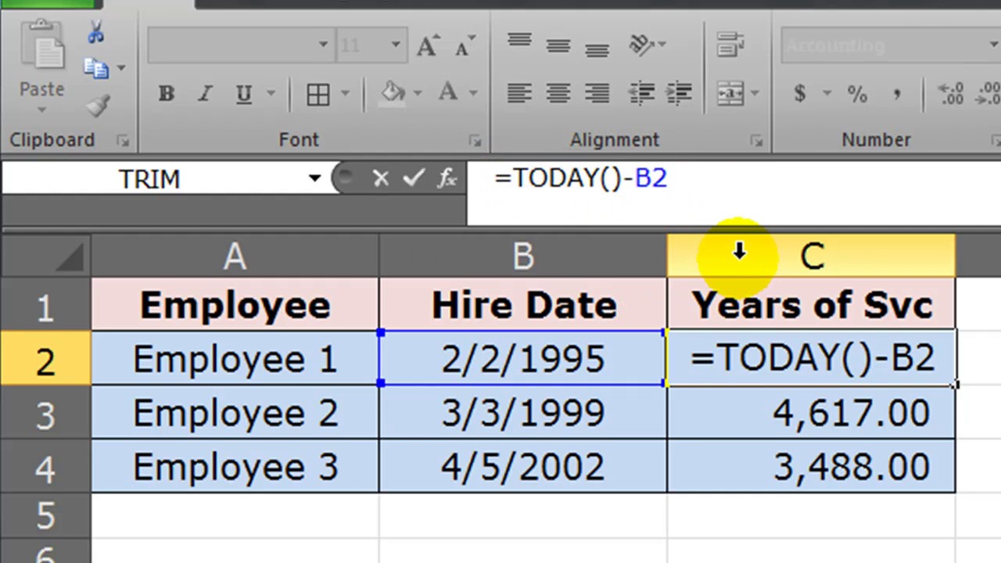
text())
key(BackSpace)
text(()
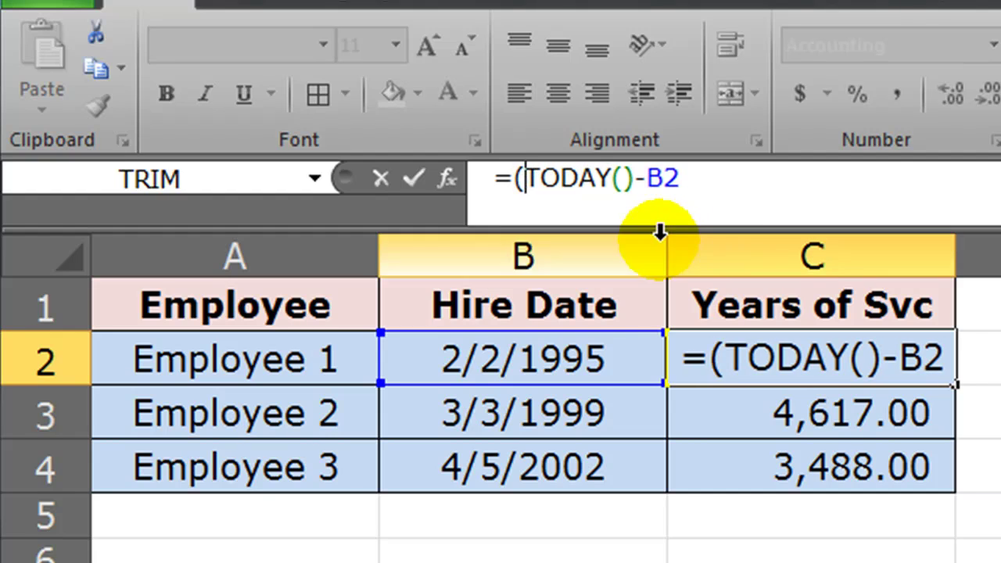
click(692, 186)
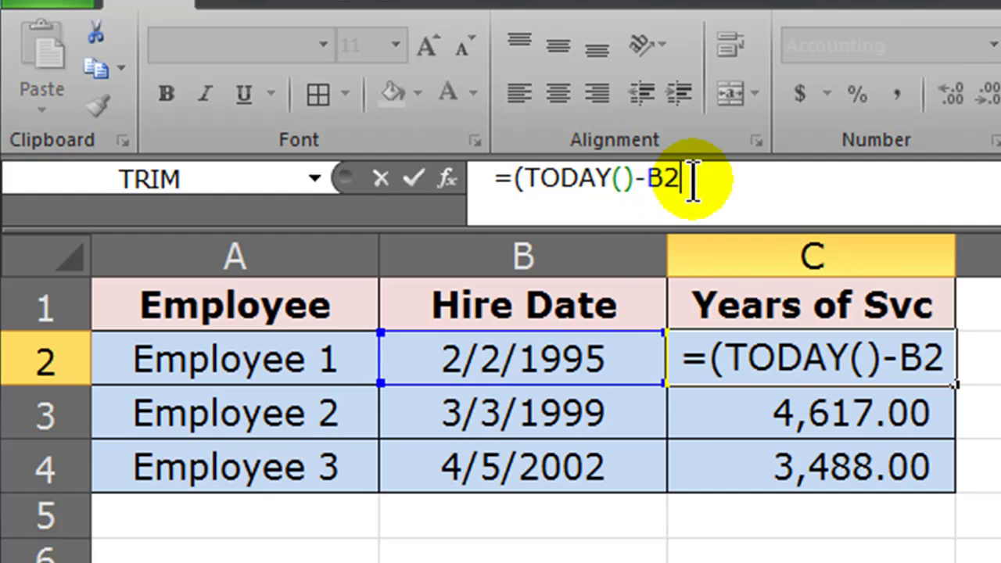
text())
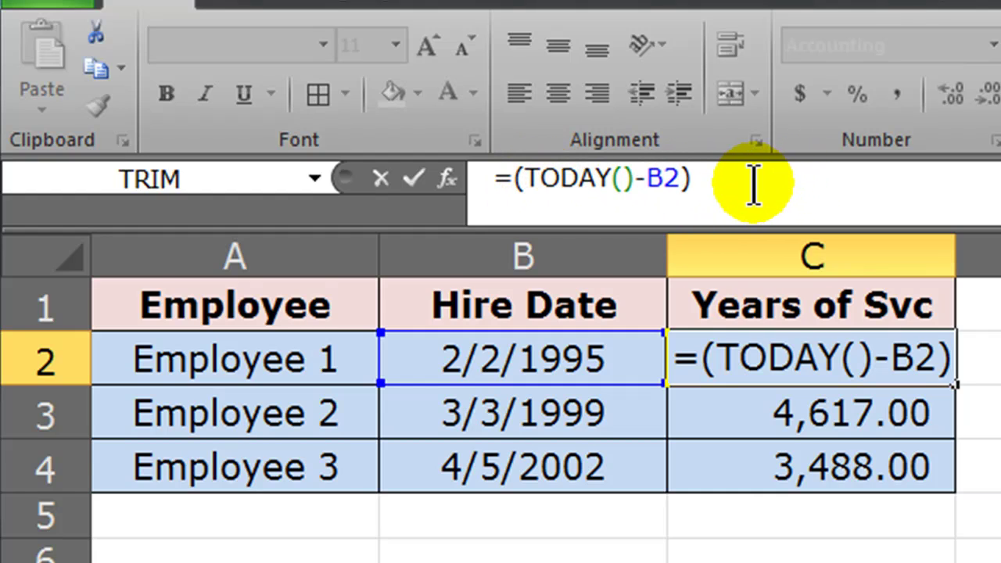
Step: Divide the parenthesized difference in C2 by 365.25 and fill the formula down through C4
text(/)
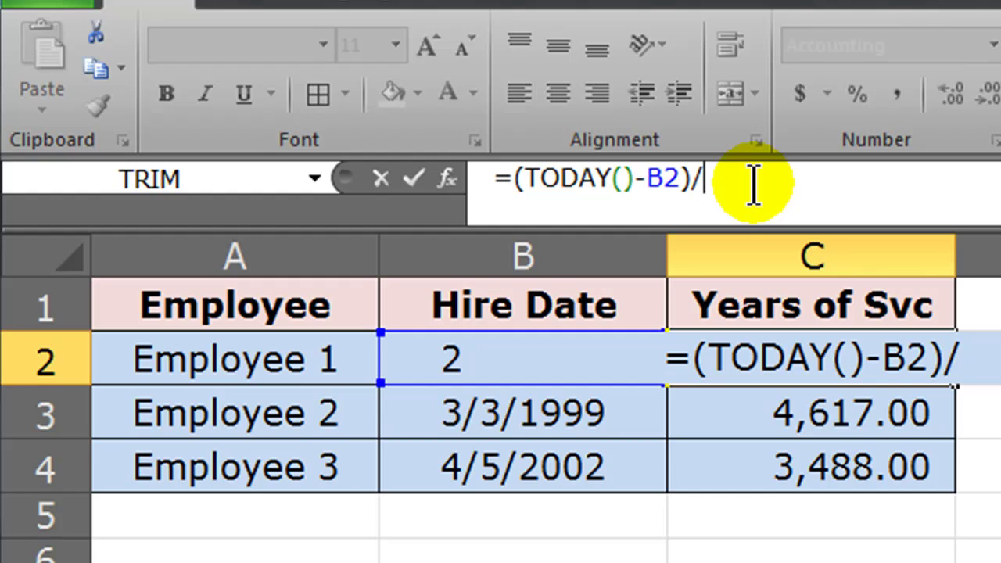
text(360)
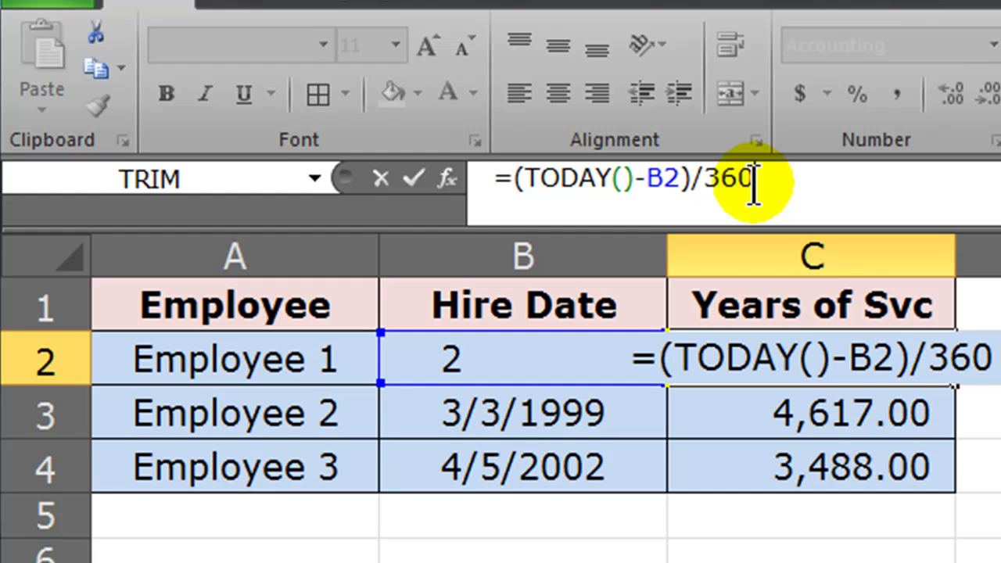
key(BackSpace)
text(5)
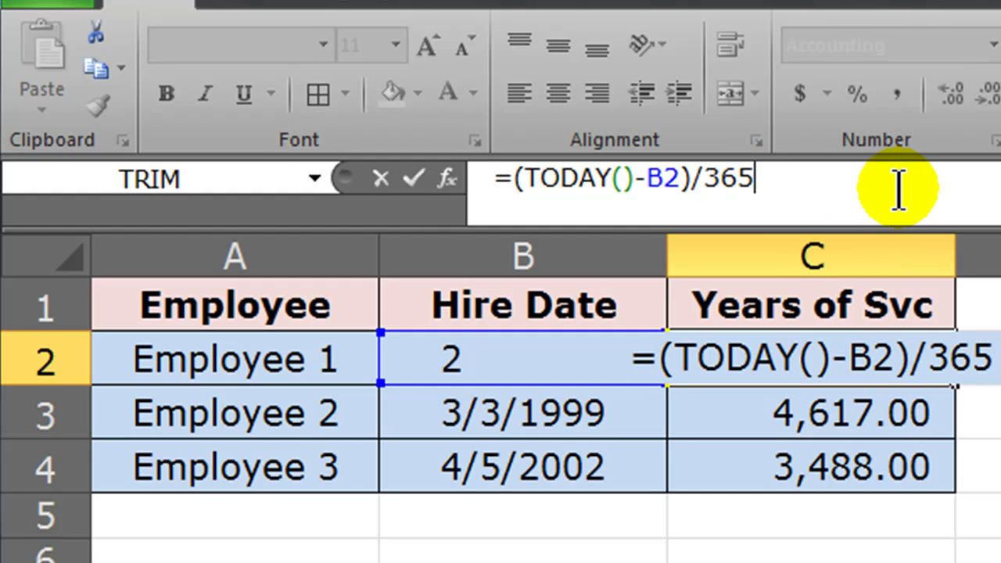
text(.25)
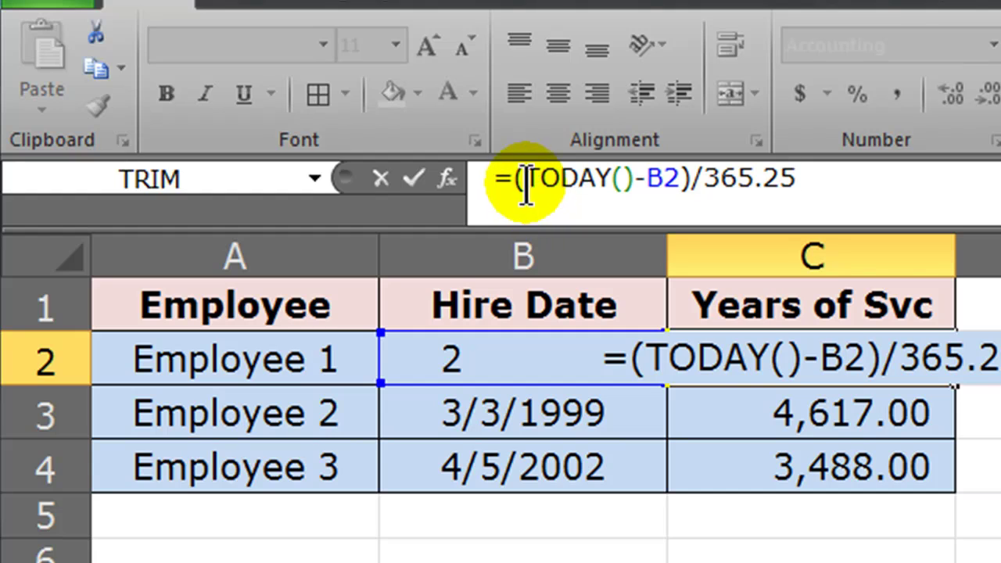
drag(525, 187, 792, 186)
click(826, 184)
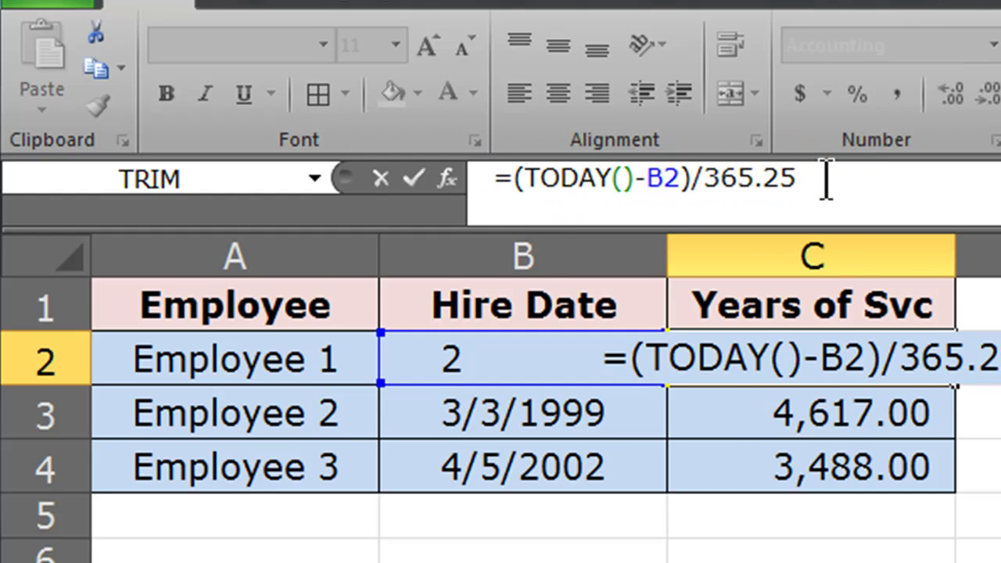
key(Return)
click(858, 357)
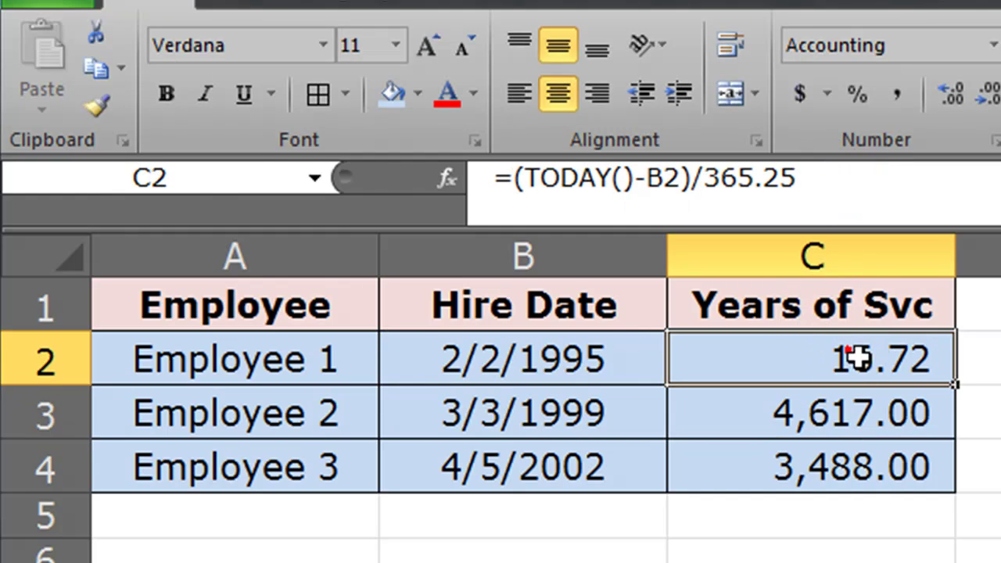
drag(954, 383, 955, 475)
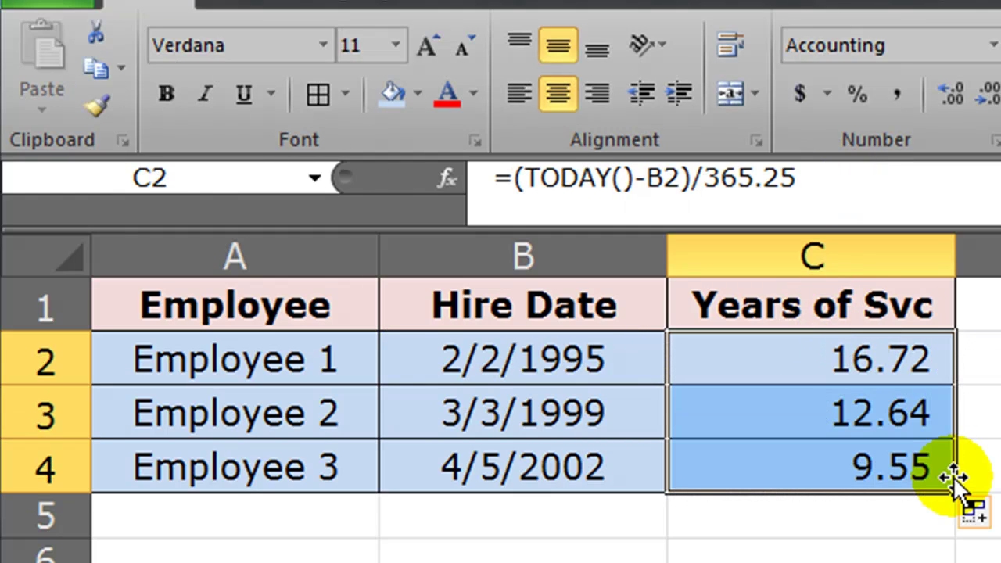